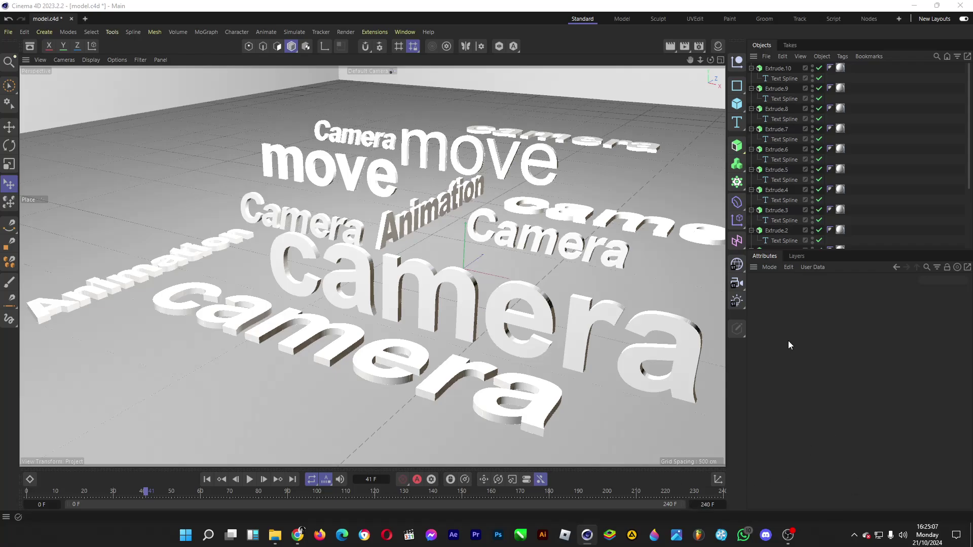
# Add a Target Camera from the camera flyout in the left palette
pyautogui.click(737, 287)
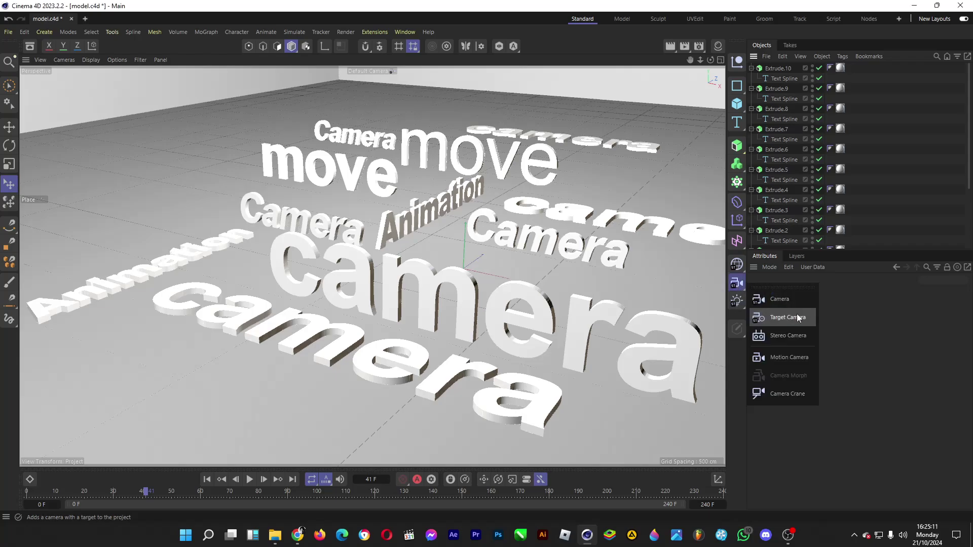
pyautogui.click(799, 317)
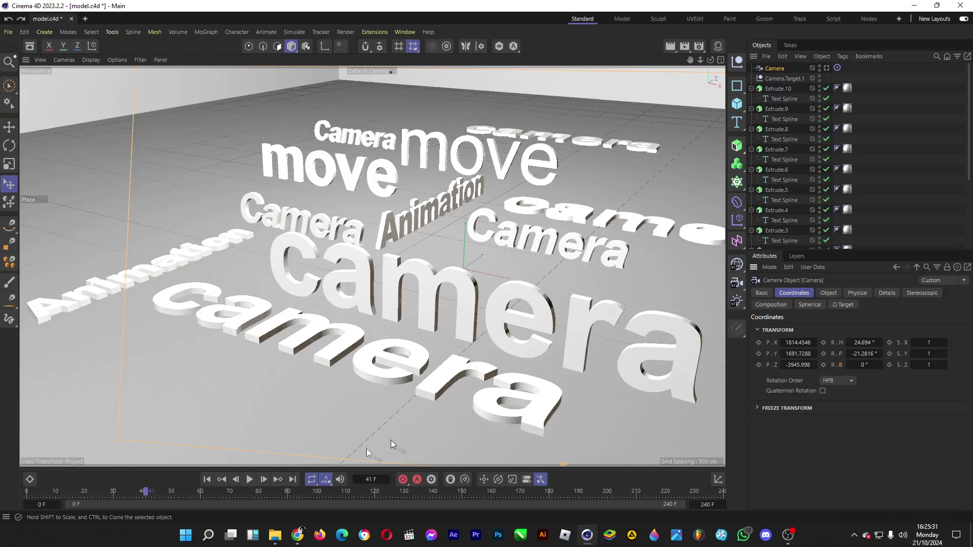
# At frame 0, keyframe the camera's P.X/P.Y/P.Z position and R.H/R.P/R.B rotation
pyautogui.moveTo(145, 491); pyautogui.dragTo(28, 491)
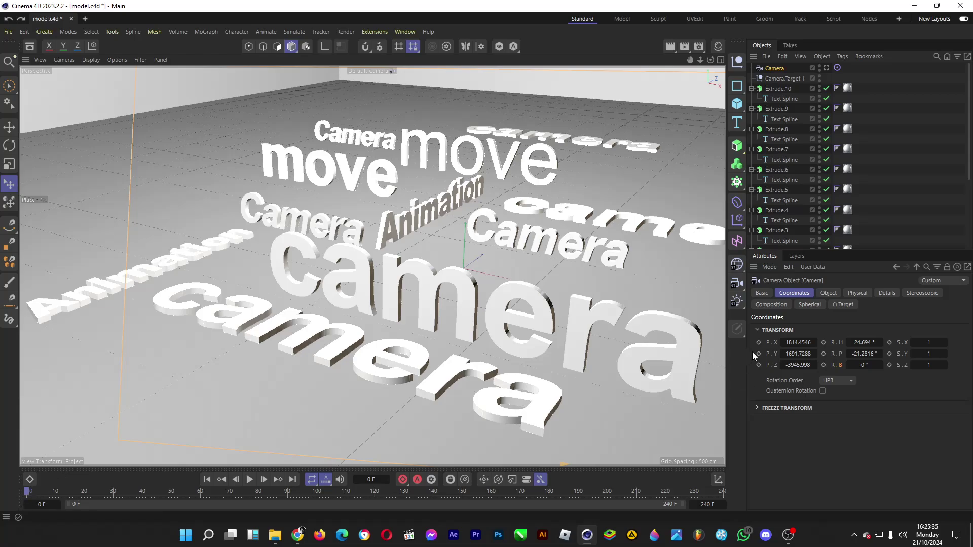
pyautogui.moveTo(759, 342); pyautogui.dragTo(759, 365)
pyautogui.moveTo(823, 342); pyautogui.dragTo(824, 365)
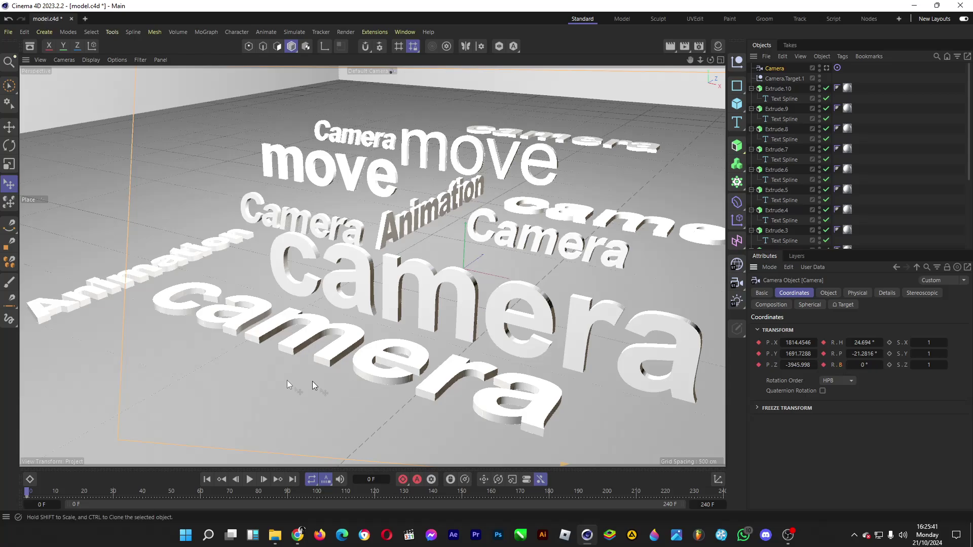
# Switch to the four-view layout with the Move tool active
pyautogui.click(720, 60)
pyautogui.scroll(4, 439, 85)
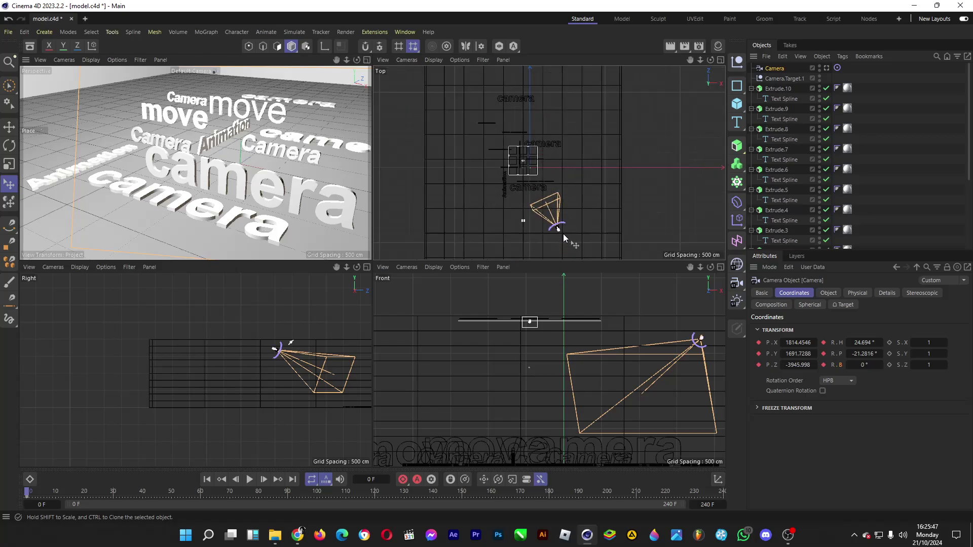
pyautogui.press('e')
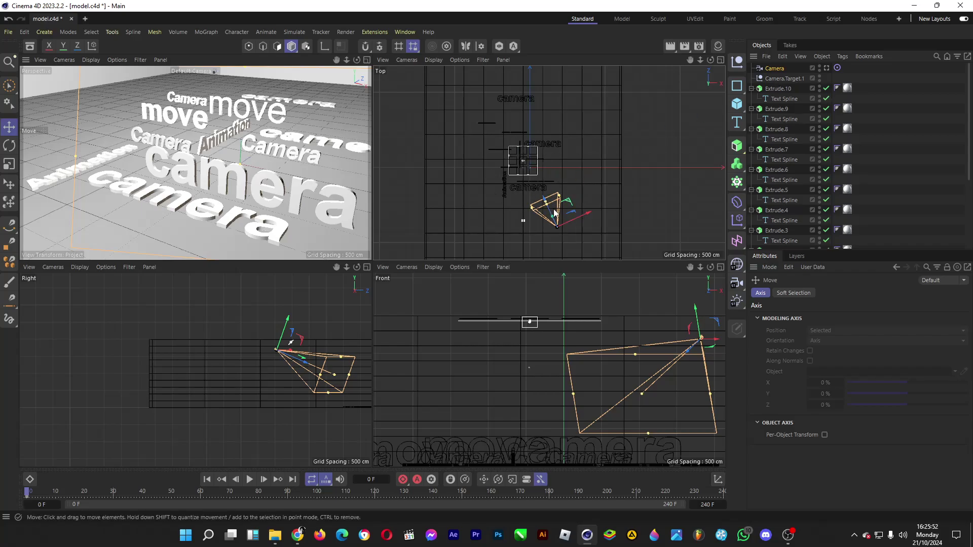
# Select the camera and, at frame 240, drag it to the text's far side in Top view
pyautogui.click(779, 69)
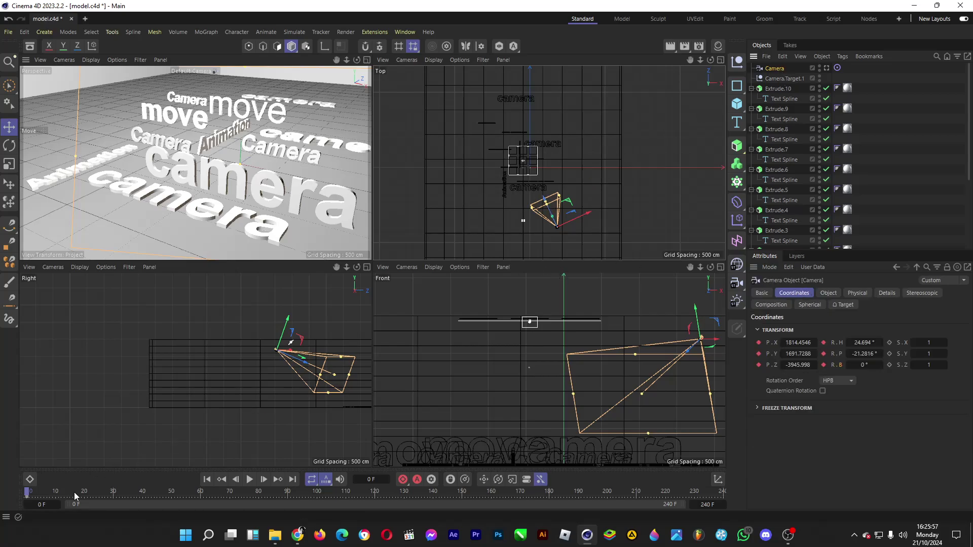
pyautogui.moveTo(36, 497); pyautogui.dragTo(731, 488)
pyautogui.moveTo(544, 215); pyautogui.dragTo(543, 128)
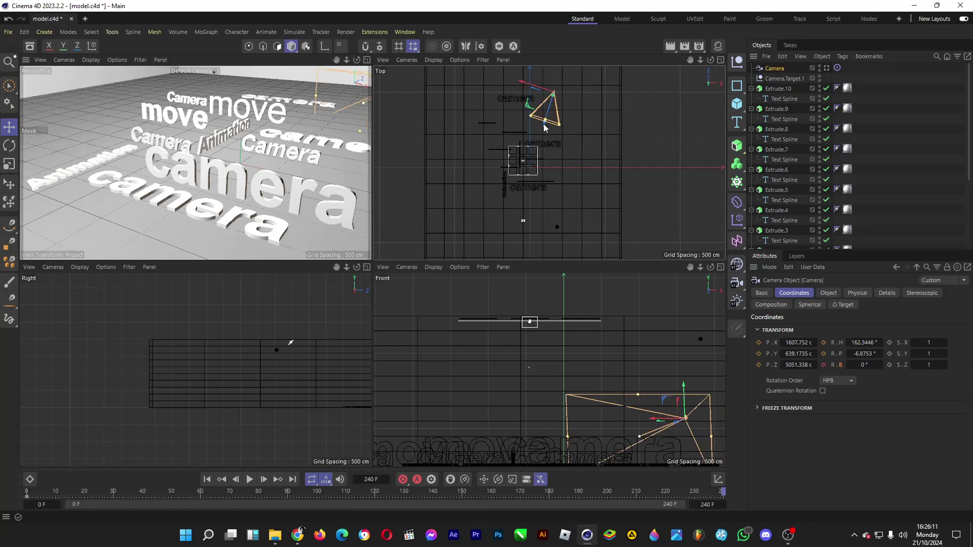
# Make the Perspective view look through the scene camera via Cameras > Use Camera > Camera
pyautogui.click(63, 60)
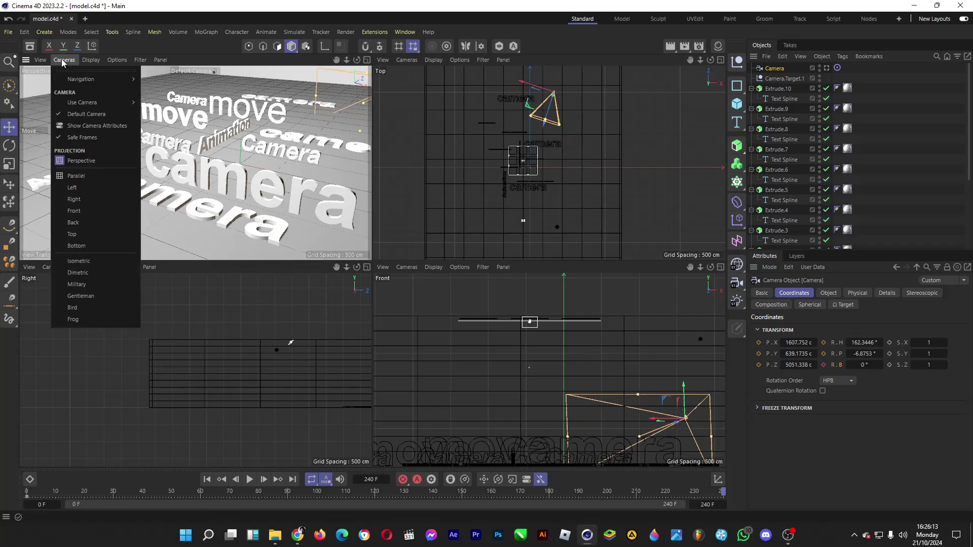
pyautogui.moveTo(93, 99)
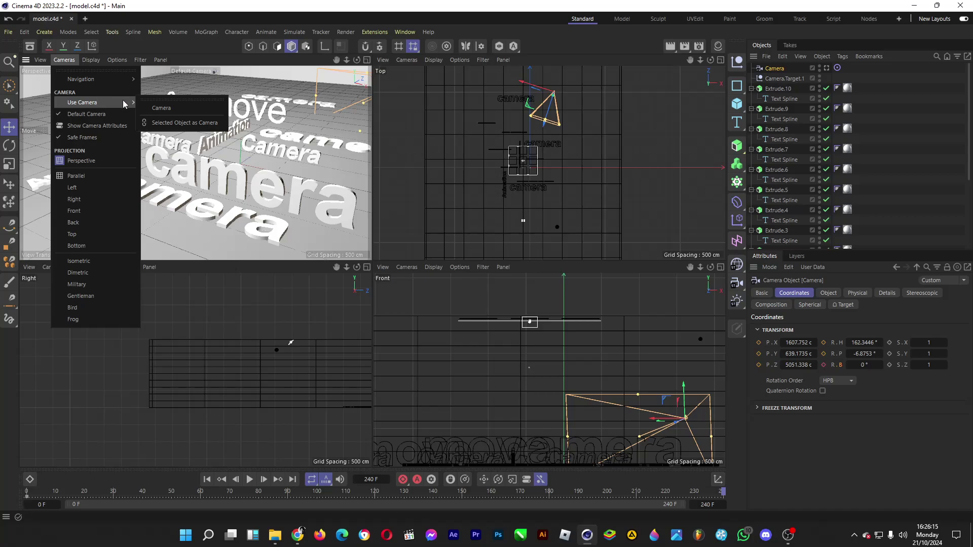
pyautogui.click(160, 109)
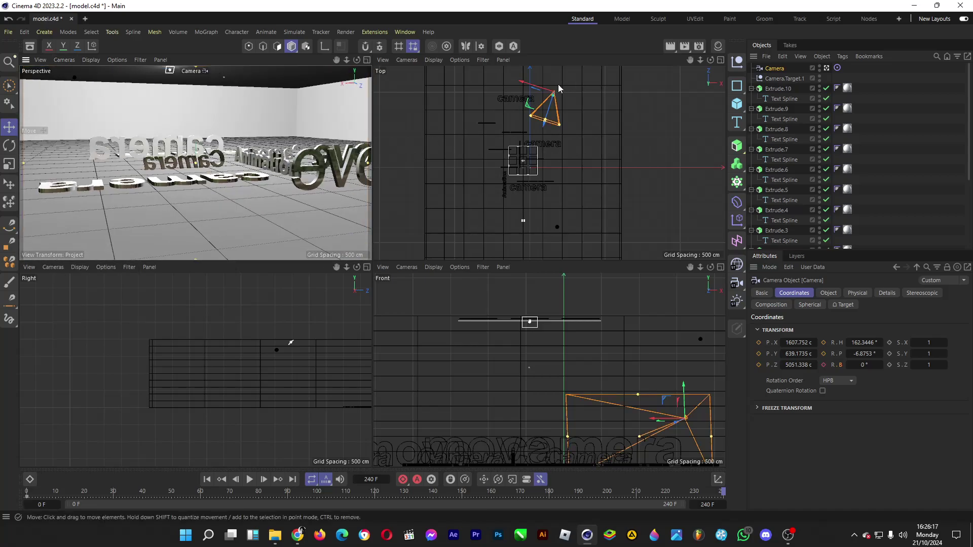
# Move the camera behind and above the text, aimed back over the words (heading 164.4332°, pitch -20.0095°)
pyautogui.moveTo(558, 89); pyautogui.dragTo(539, 194)
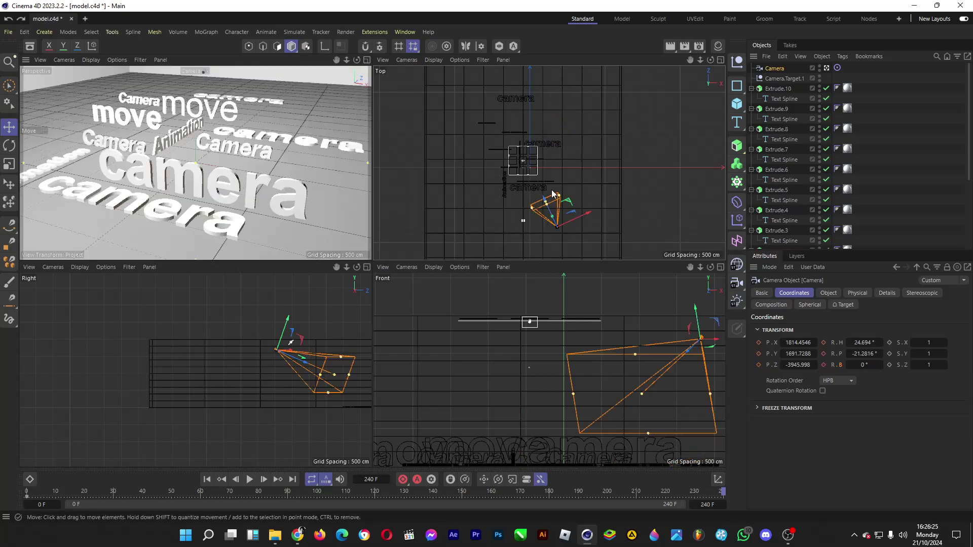
pyautogui.moveTo(567, 223); pyautogui.dragTo(540, 107)
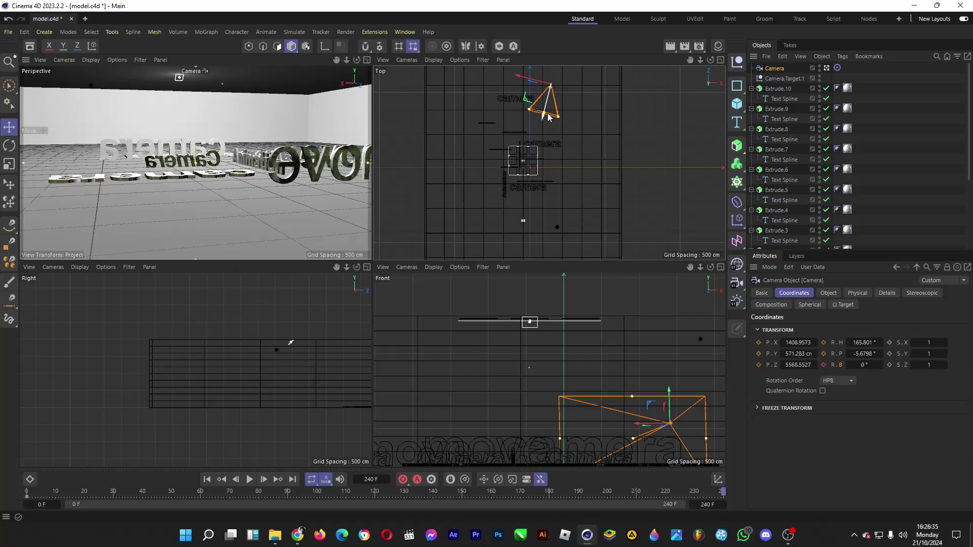
pyautogui.moveTo(668, 391); pyautogui.dragTo(668, 290)
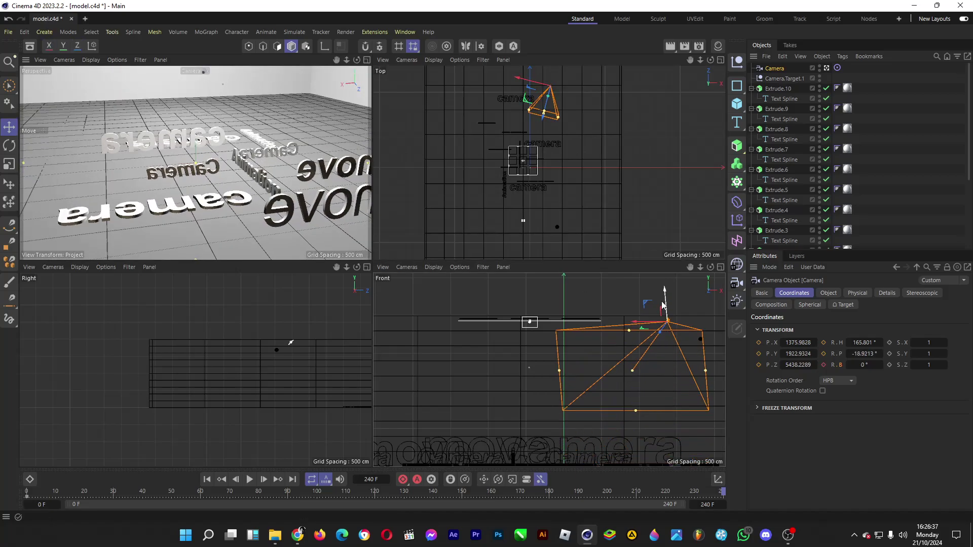
pyautogui.moveTo(531, 77); pyautogui.dragTo(563, 82)
pyautogui.scroll(-2, 424, 365)
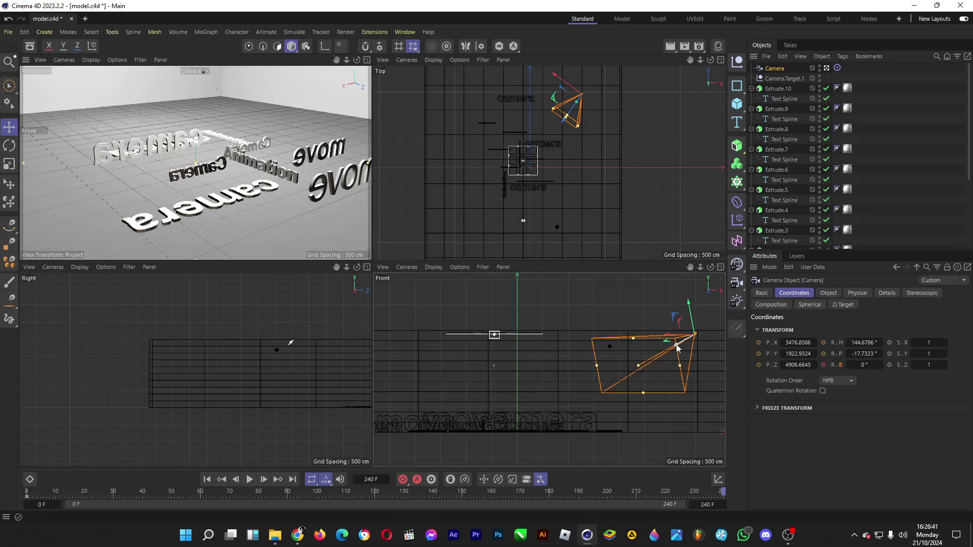
pyautogui.moveTo(677, 345); pyautogui.dragTo(621, 373)
pyautogui.moveTo(541, 100); pyautogui.dragTo(517, 104)
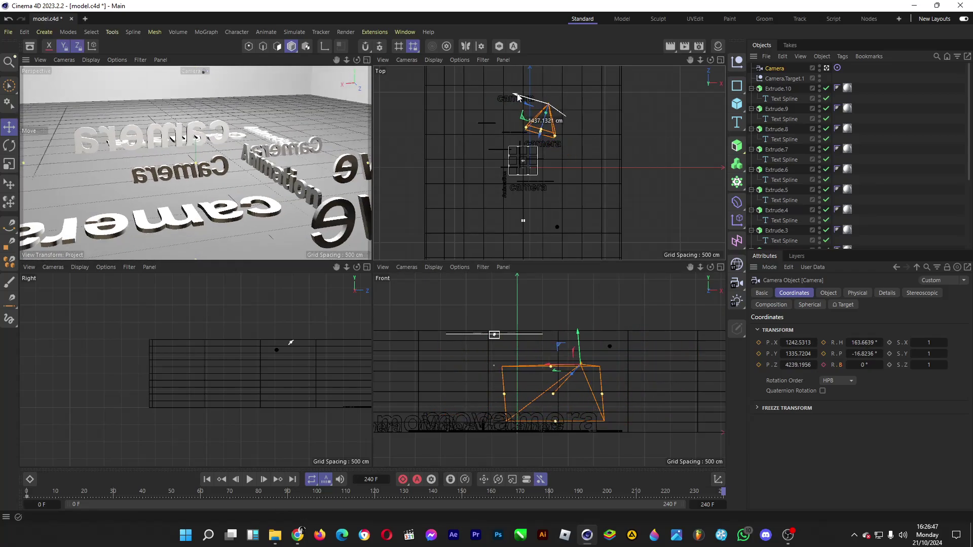
pyautogui.moveTo(577, 345)
pyautogui.mouseDown()
pyautogui.moveTo(578, 364)
pyautogui.moveTo(575, 332)
pyautogui.mouseUp()
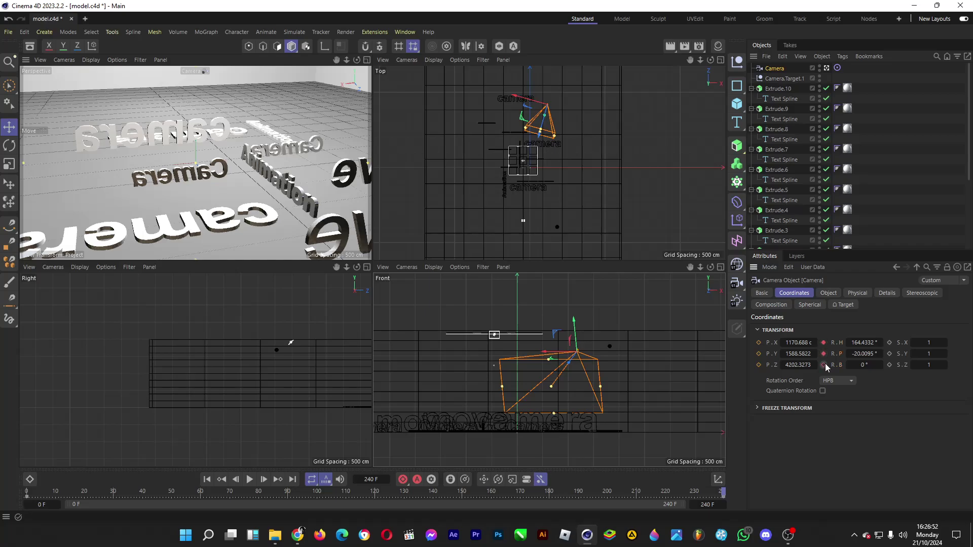
# Keyframe the camera's bank rotation and X and Z position at frame 240
pyautogui.click(824, 365)
pyautogui.click(758, 343)
pyautogui.click(758, 365)
# Select Camera.Target.1 and keyframe its position and rotation at frame 0
pyautogui.click(782, 78)
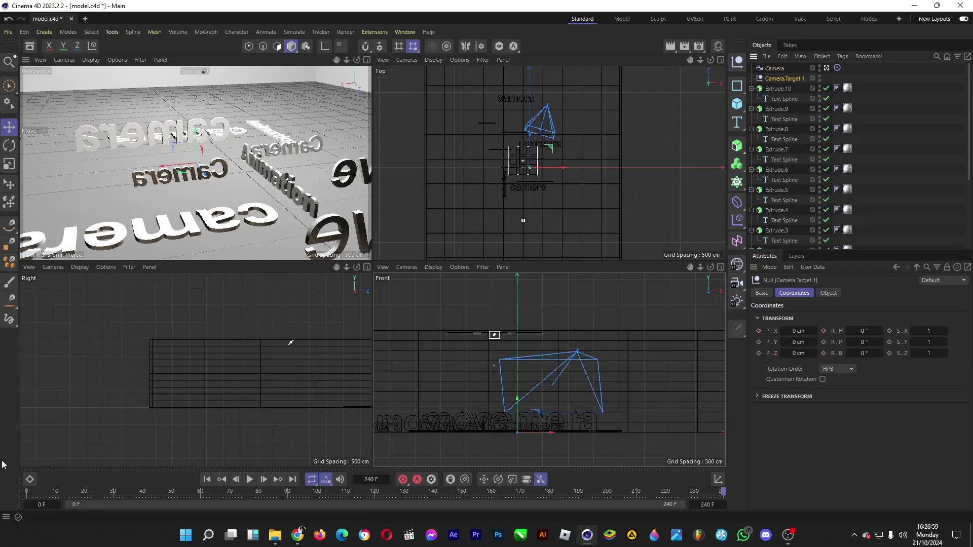
pyautogui.click(27, 491)
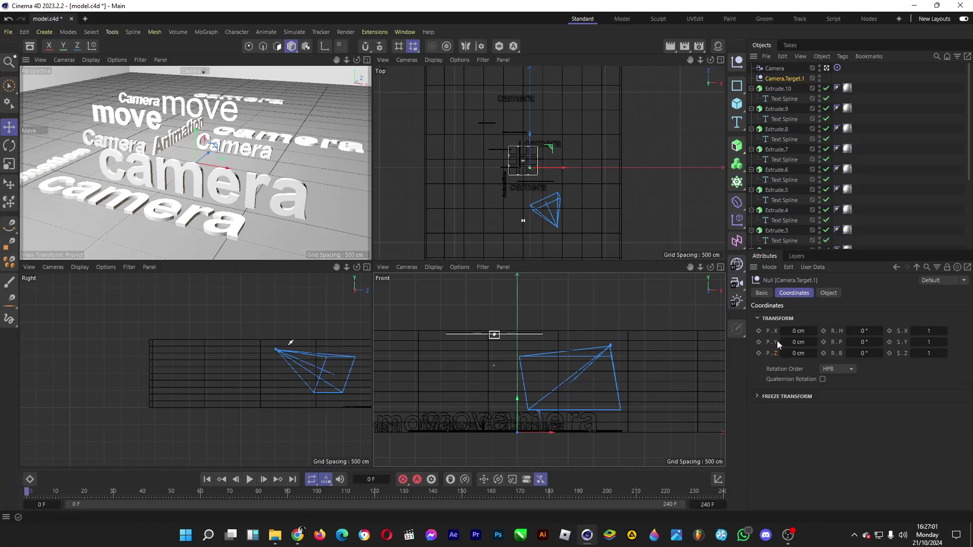
pyautogui.click(759, 331)
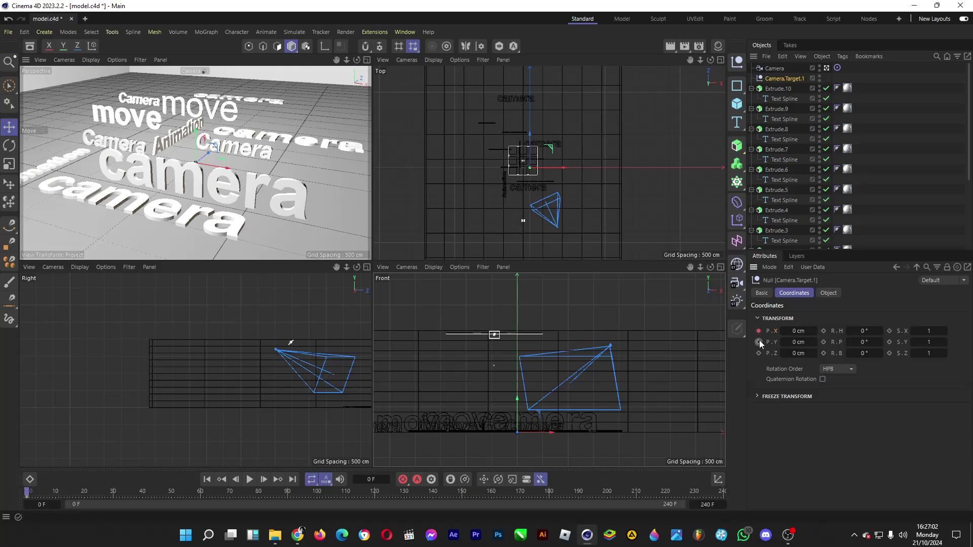
pyautogui.click(823, 331)
# At frame 240, raise the target to Y 974.445 cm and keyframe its position and rotation
pyautogui.click(723, 491)
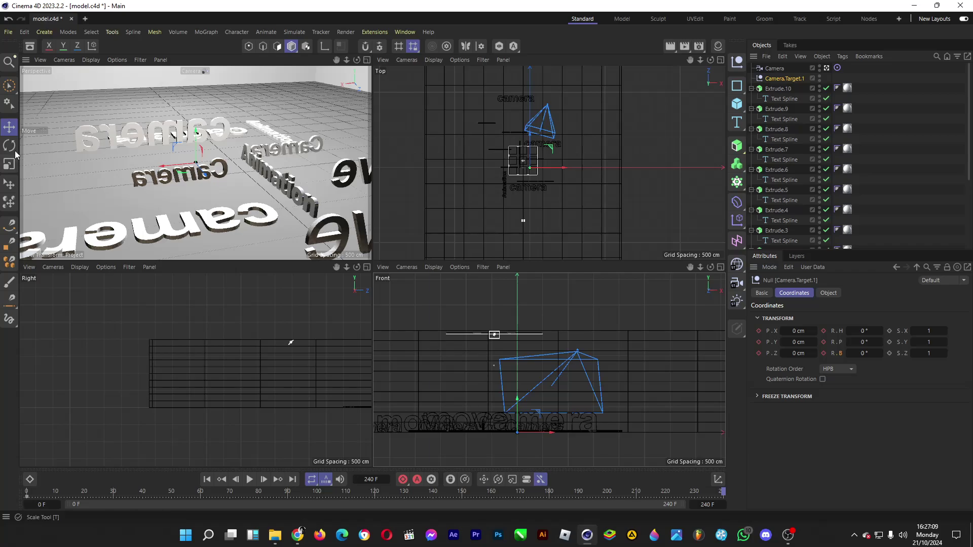
pyautogui.moveTo(518, 414); pyautogui.dragTo(520, 352)
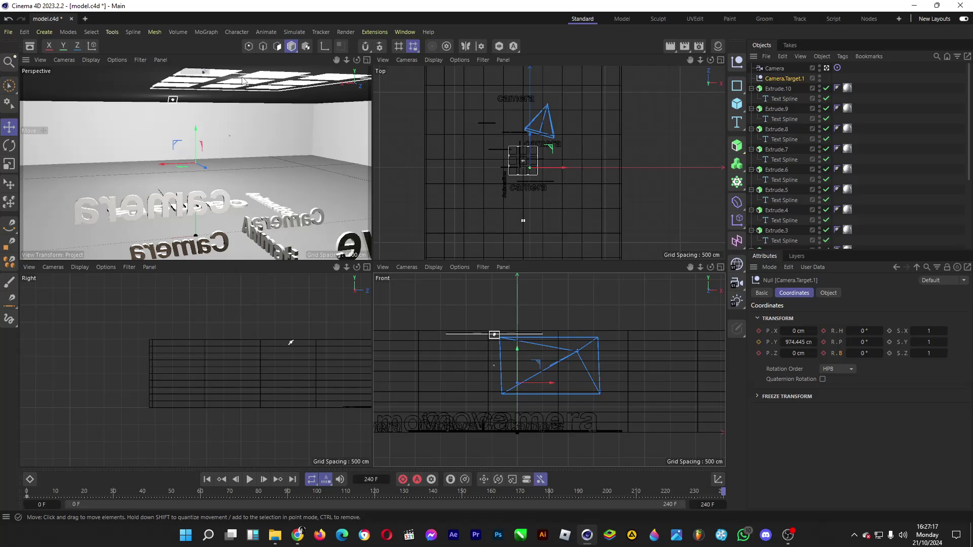
pyautogui.click(758, 331)
pyautogui.click(758, 342)
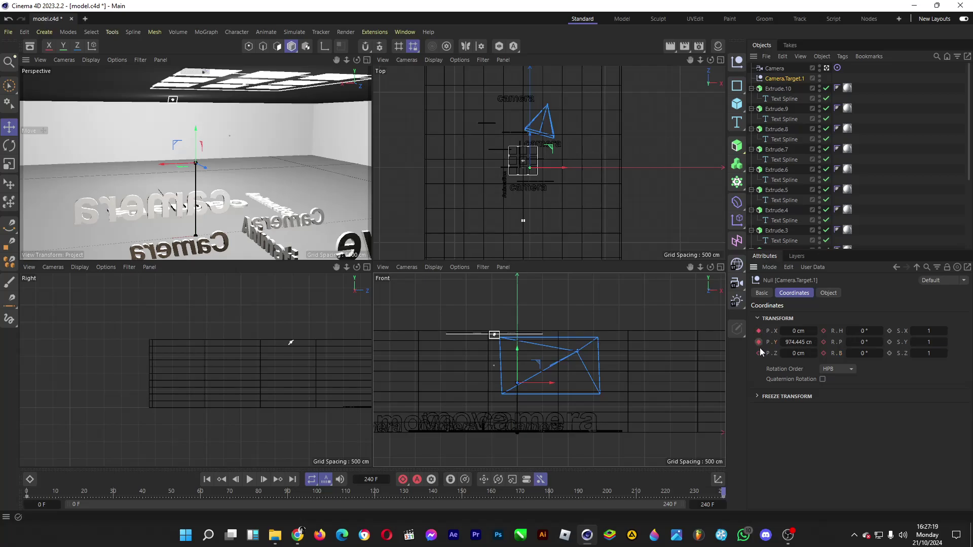
pyautogui.click(758, 353)
pyautogui.click(823, 331)
# Lower the camera to Y 240.27 cm at frame 240, keyframe its position and pitch, then return to frame 0
pyautogui.click(775, 69)
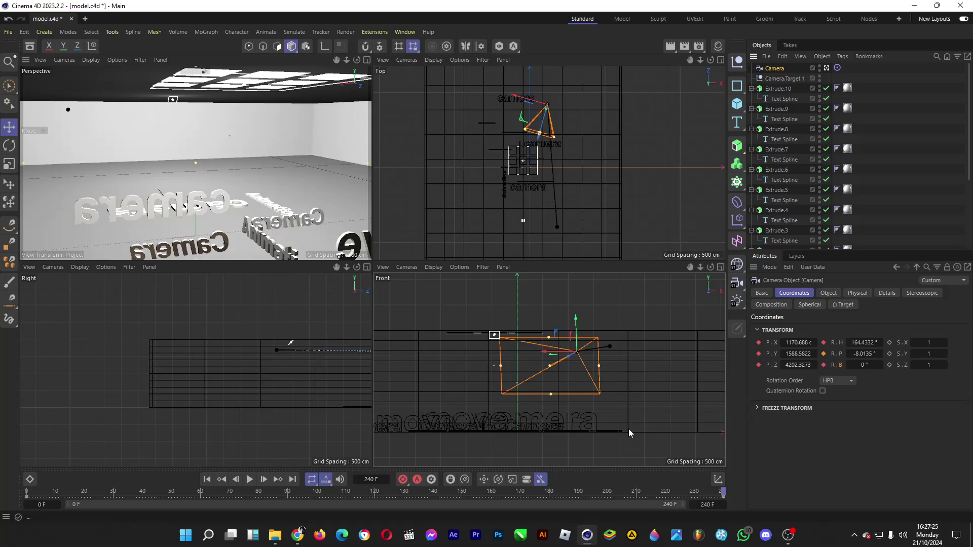
pyautogui.moveTo(582, 330); pyautogui.dragTo(589, 399)
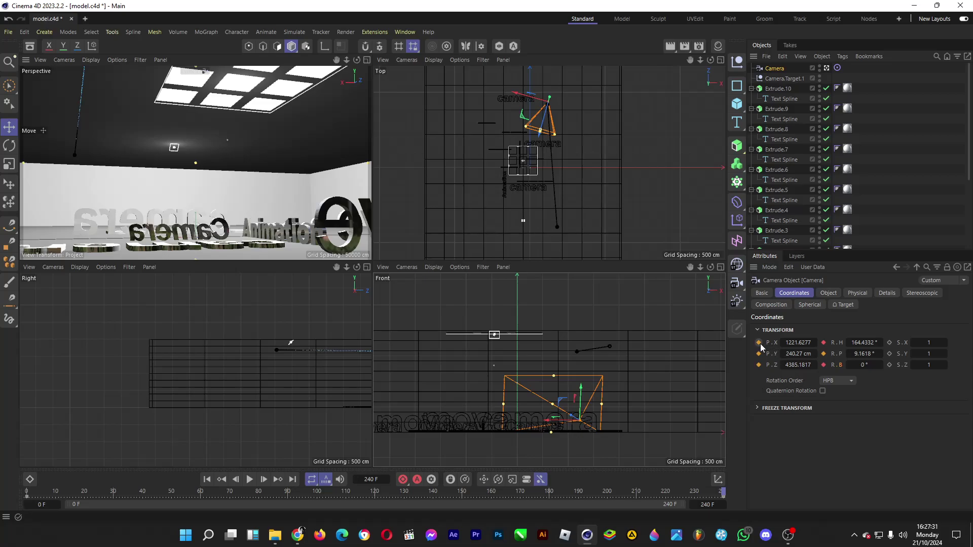
pyautogui.click(758, 342)
pyautogui.click(758, 353)
pyautogui.click(759, 365)
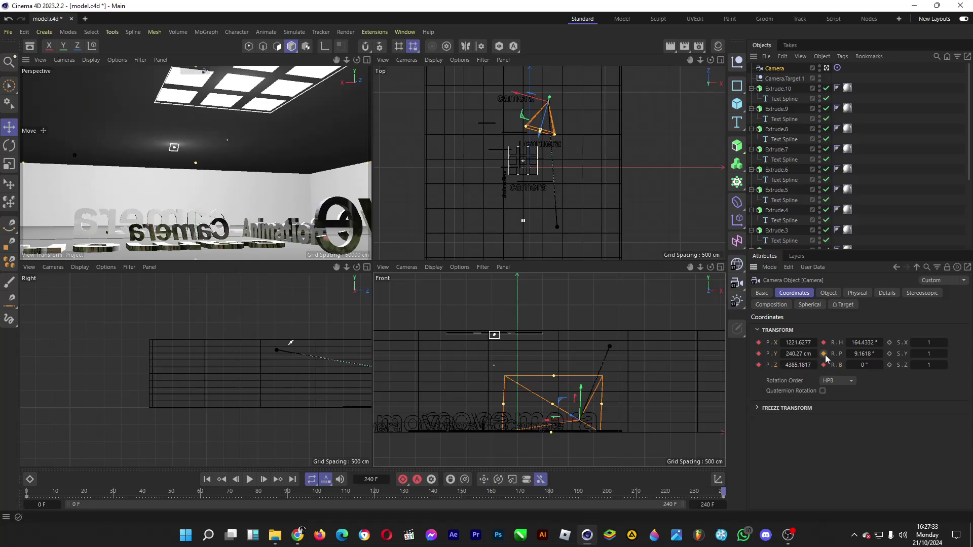
pyautogui.click(824, 354)
pyautogui.moveTo(618, 490); pyautogui.dragTo(14, 492)
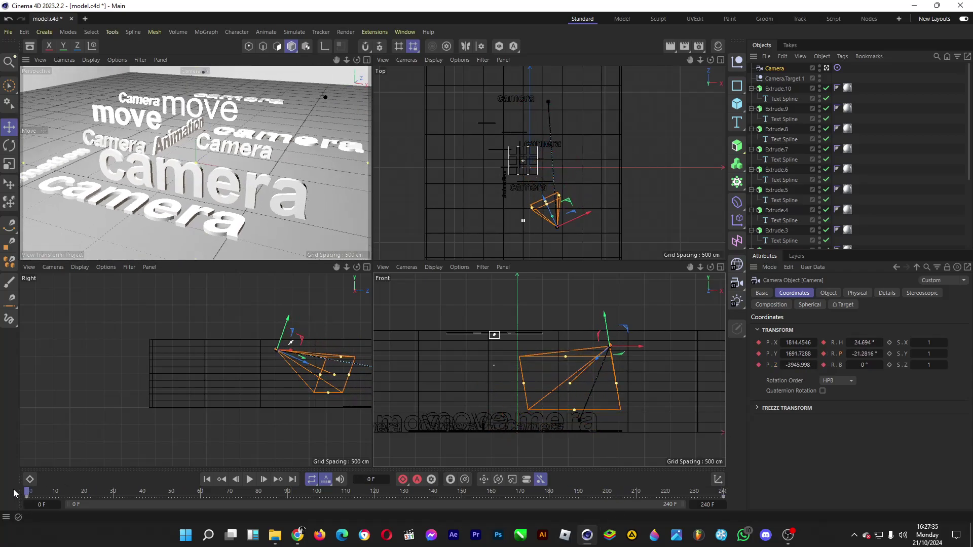
# Maximize the Perspective viewport and play the camera animation with F8
pyautogui.click(366, 60)
pyautogui.press('F8')
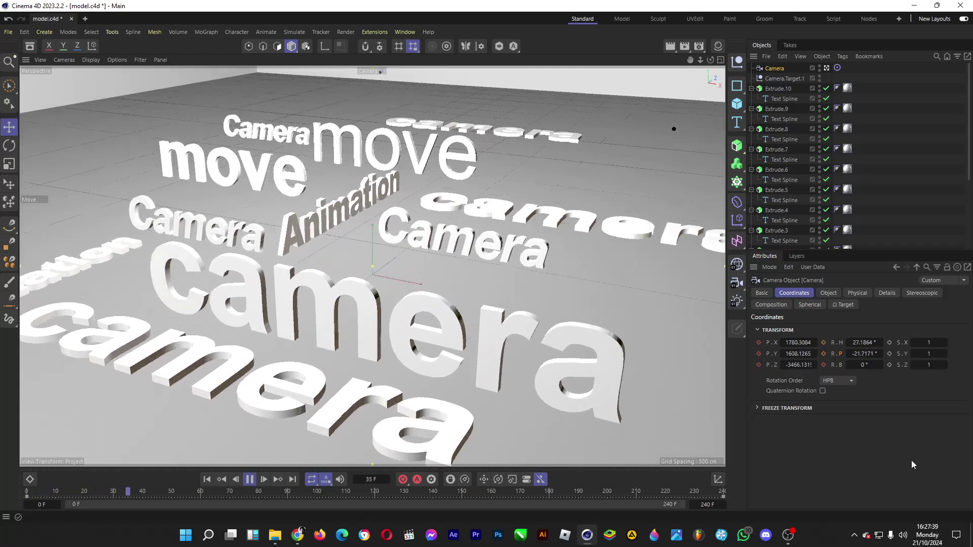